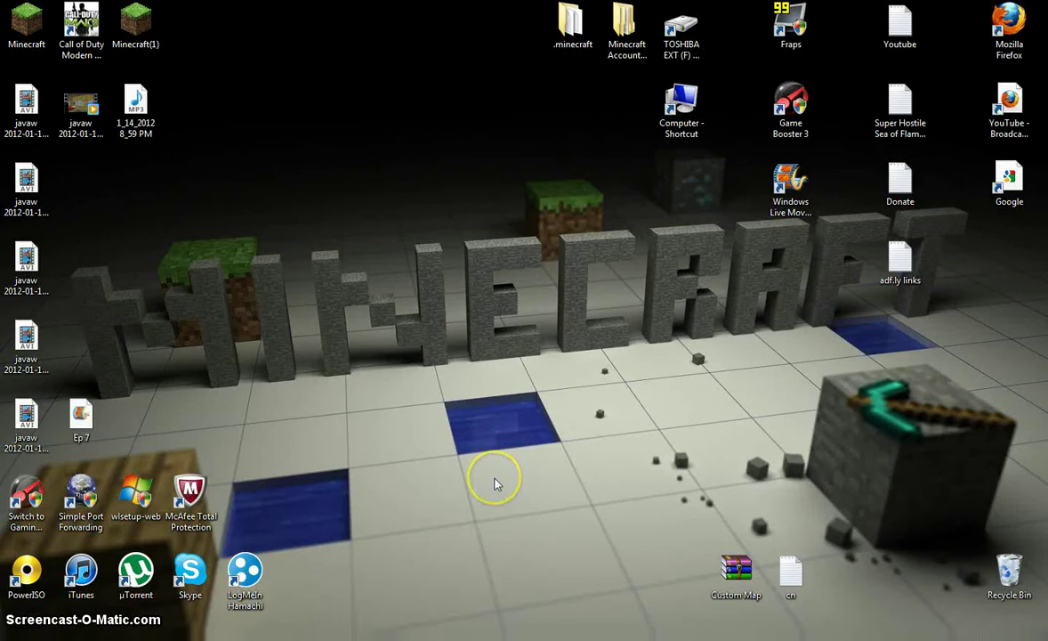
# - Launch Fraps 3.4.5 from its desktop shortcut to show the General settings
pyautogui.doubleClick(778, 32)
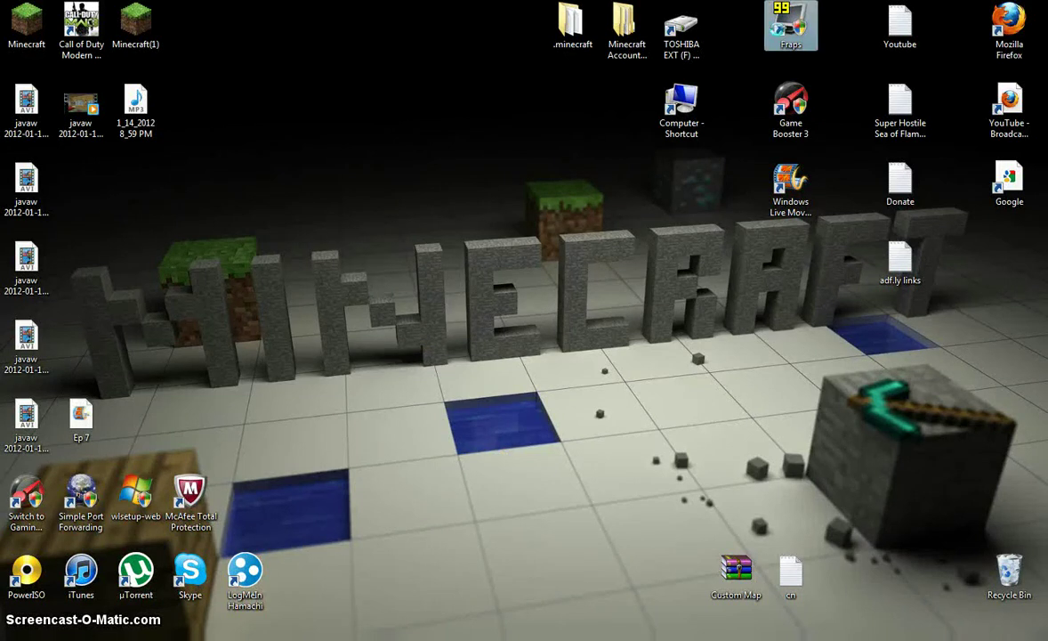
pyautogui.click(584, 341)
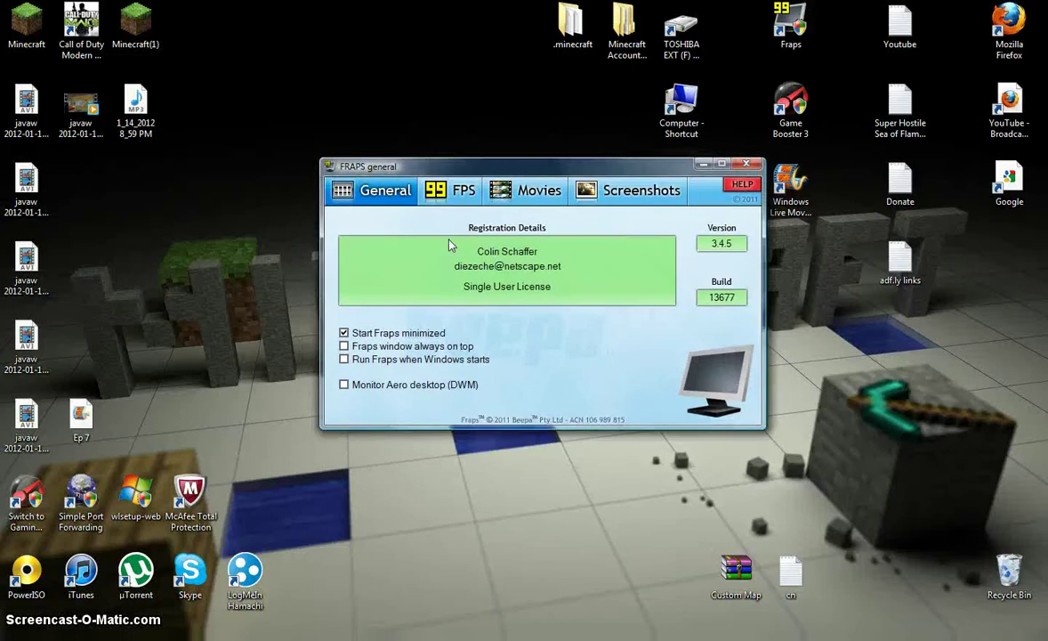
# - Select and deselect the Minecraft shortcut and recorded javaw videos on the desktop
pyautogui.click(629, 143)
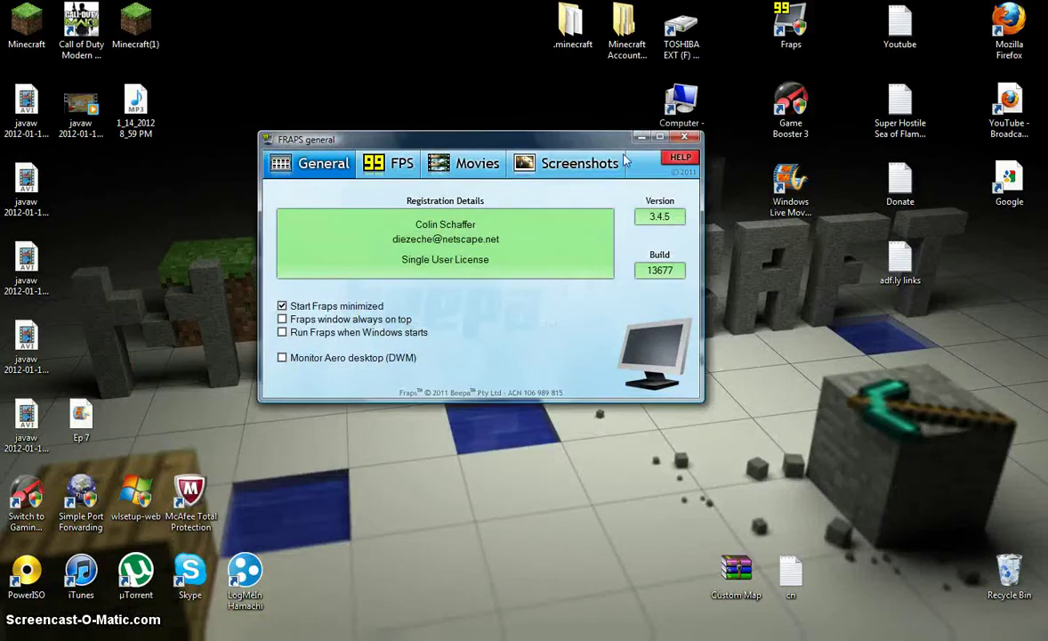
pyautogui.click(26, 27)
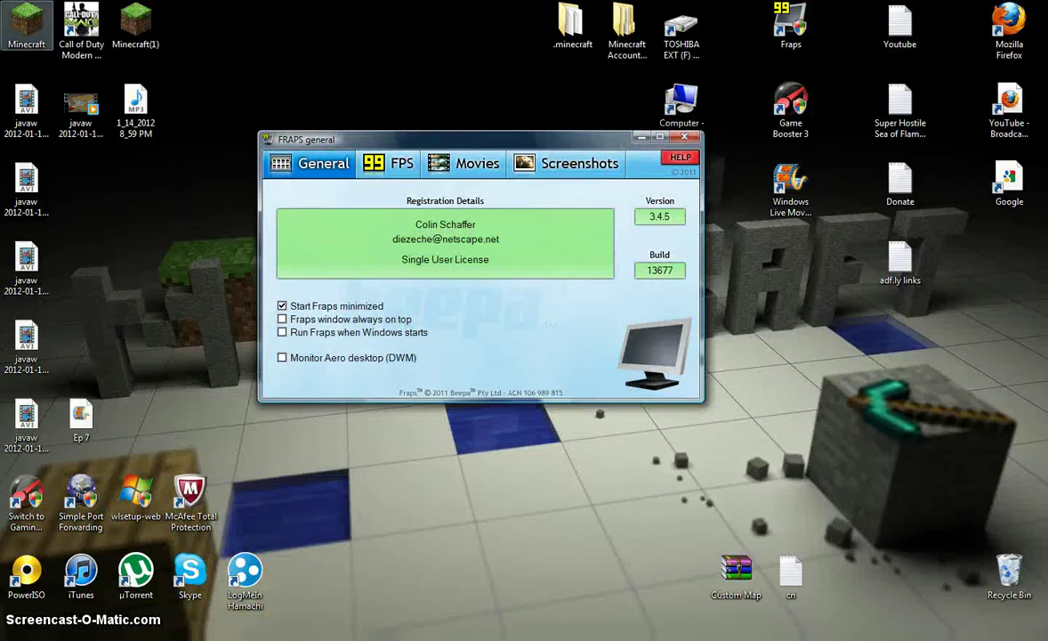
pyautogui.click(969, 34)
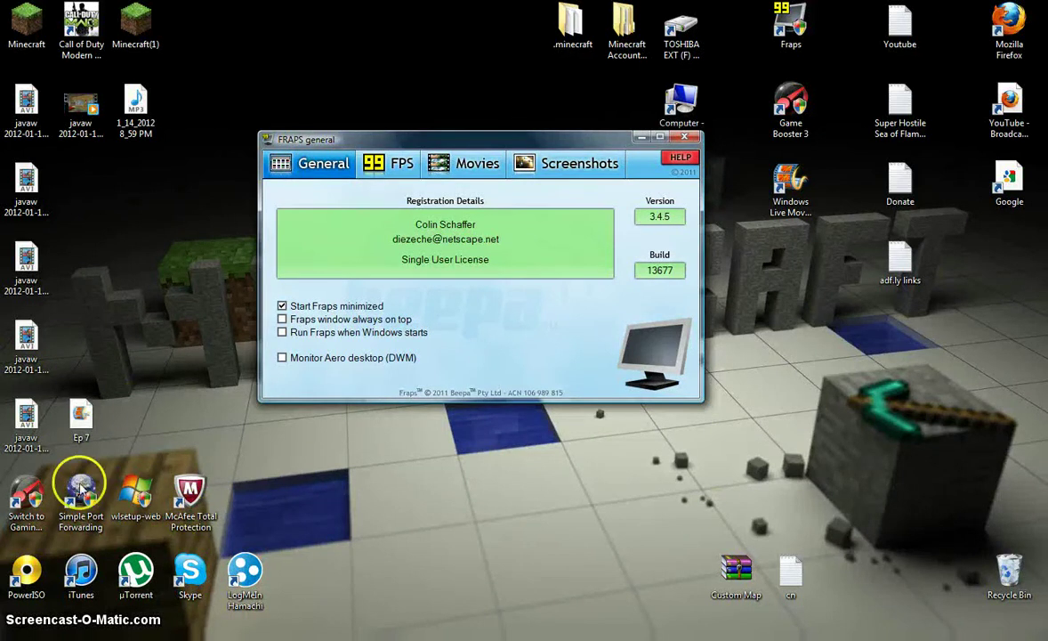
pyautogui.click(82, 107)
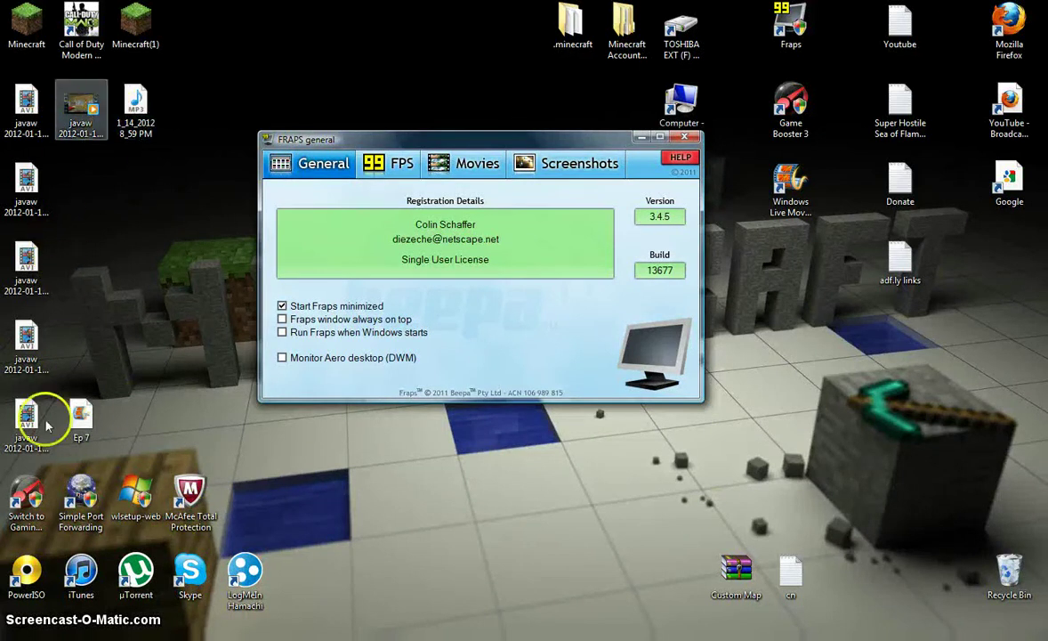
pyautogui.click(250, 386)
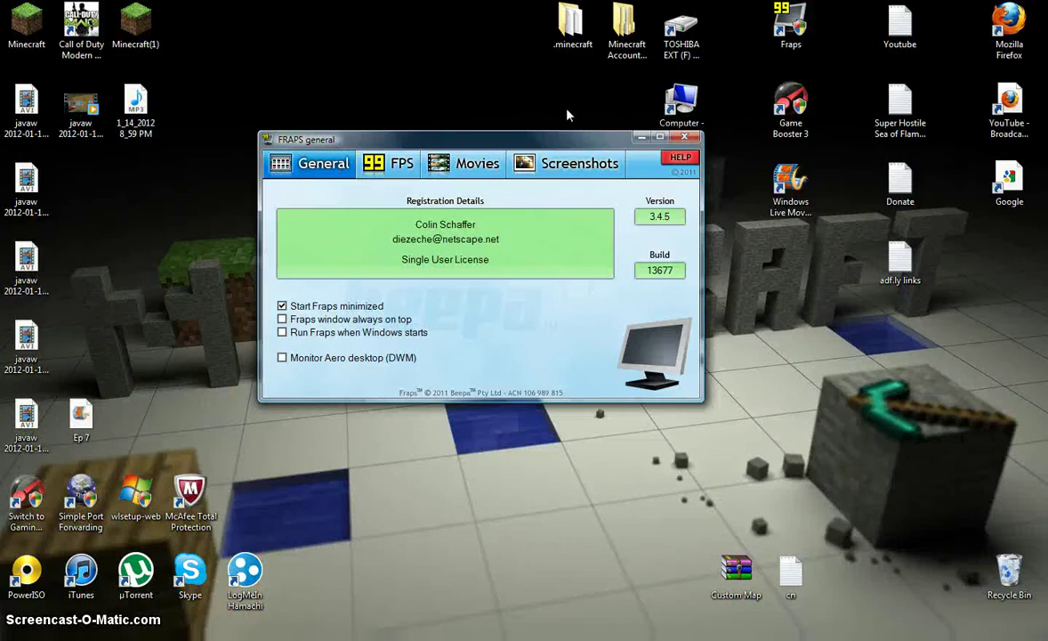
# - Leave only 'Start Fraps minimized' checked, with always-on-top and Windows startup turned off
pyautogui.press('space')
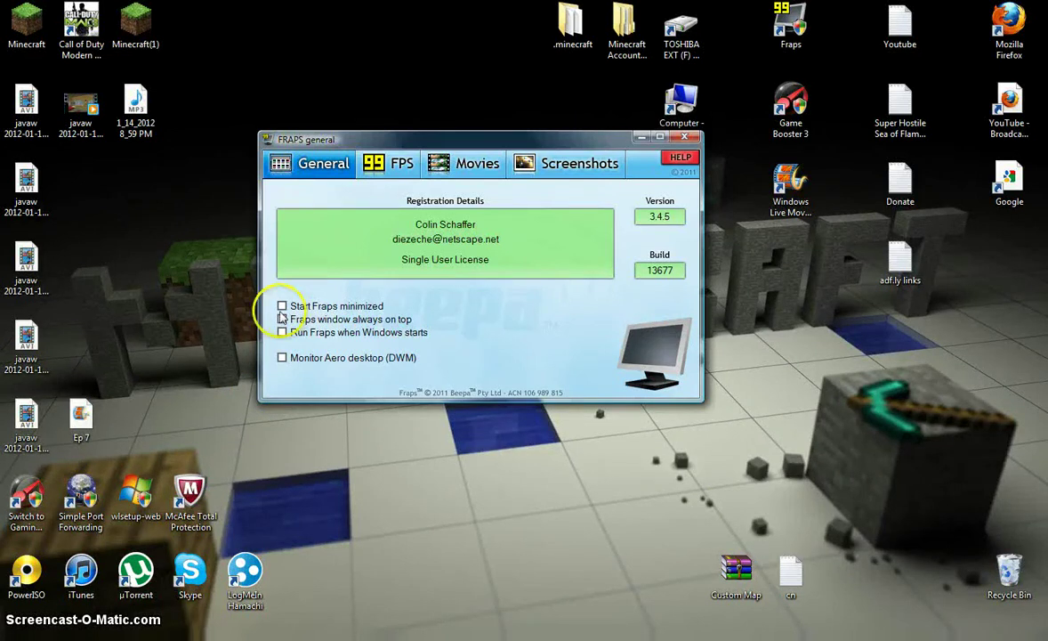
pyautogui.click(282, 305)
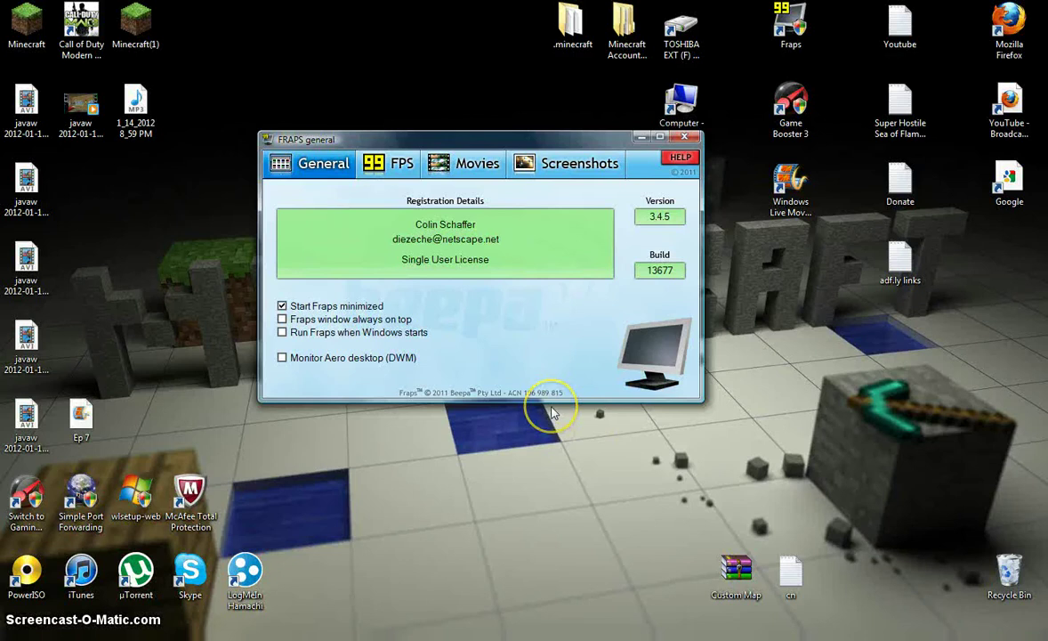
pyautogui.press('space')
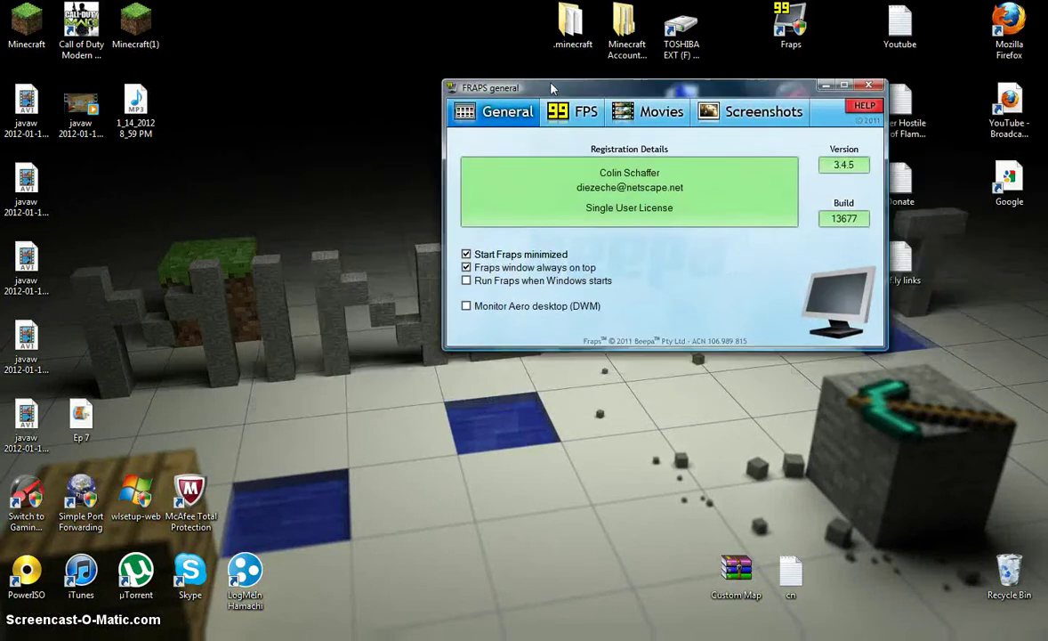
pyautogui.press('space')
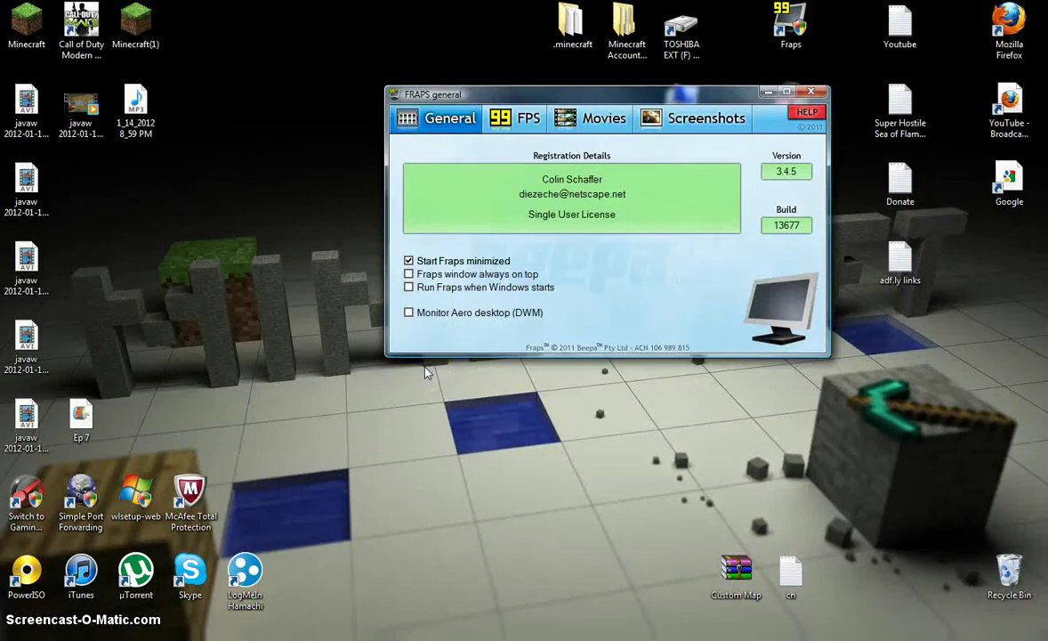
pyautogui.press('Tab')
pyautogui.press('space')
pyautogui.click(409, 287)
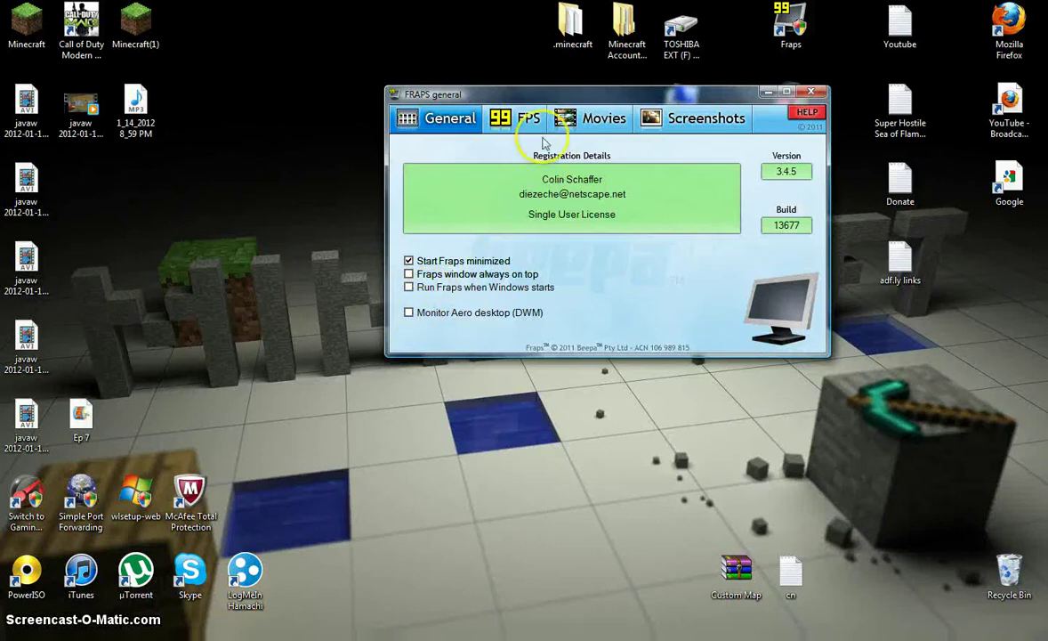
pyautogui.click(573, 116)
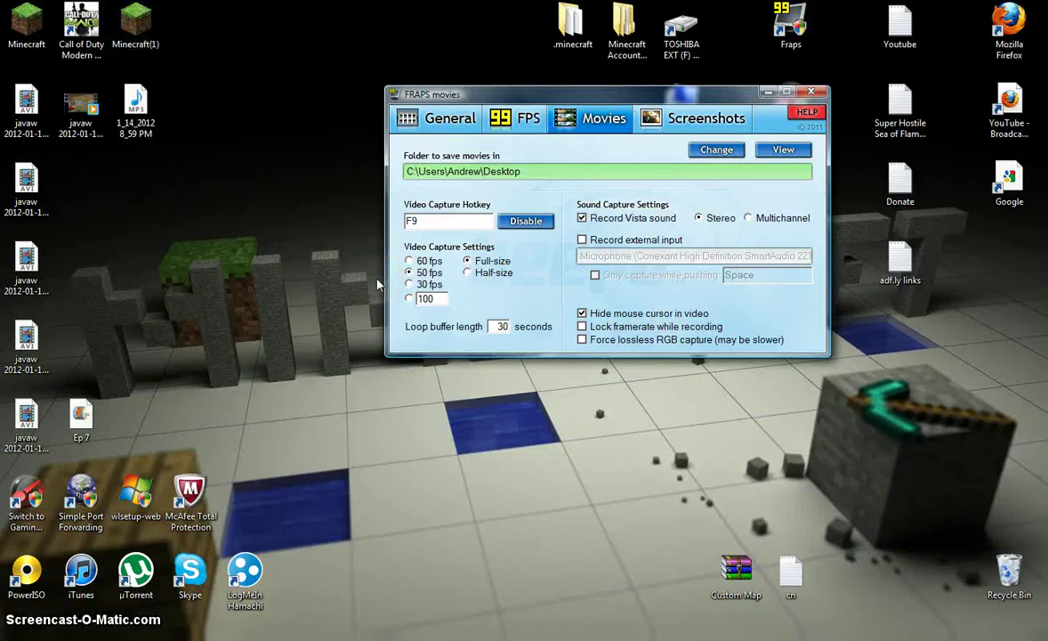
pyautogui.press('Tab')
pyautogui.press('g')
pyautogui.press('KP_5')
pyautogui.press('F9')
pyautogui.click(384, 266)
pyautogui.click(582, 312)
pyautogui.click(581, 313)
pyautogui.doubleClick(503, 327)
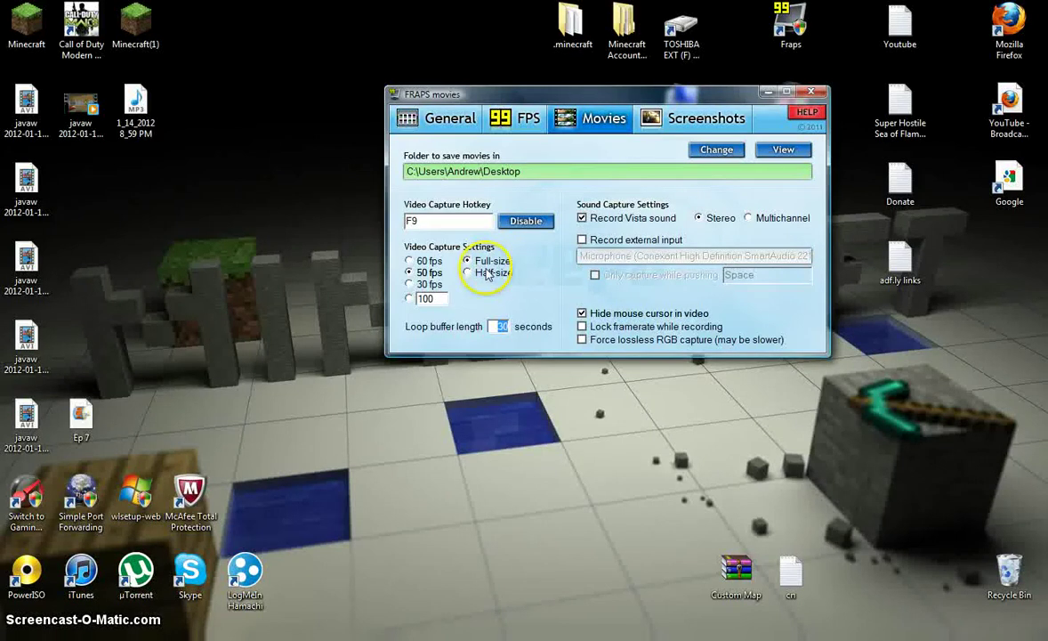
pyautogui.click(480, 261)
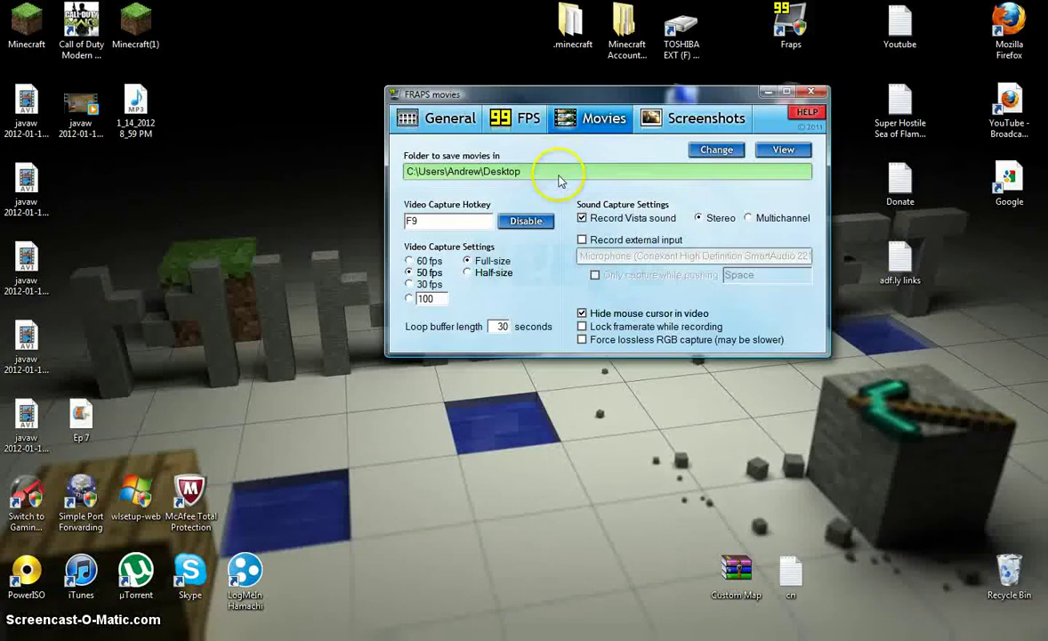
# - Open and dismiss the movie folder chooser, then select recorded javaw videos on the desktop
pyautogui.click(406, 169)
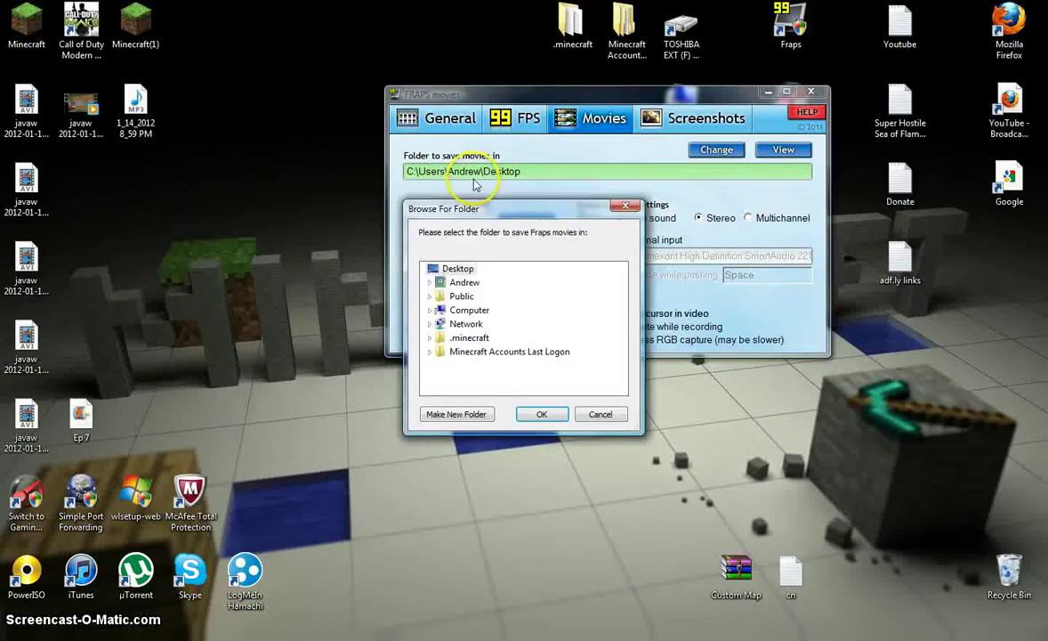
pyautogui.click(624, 206)
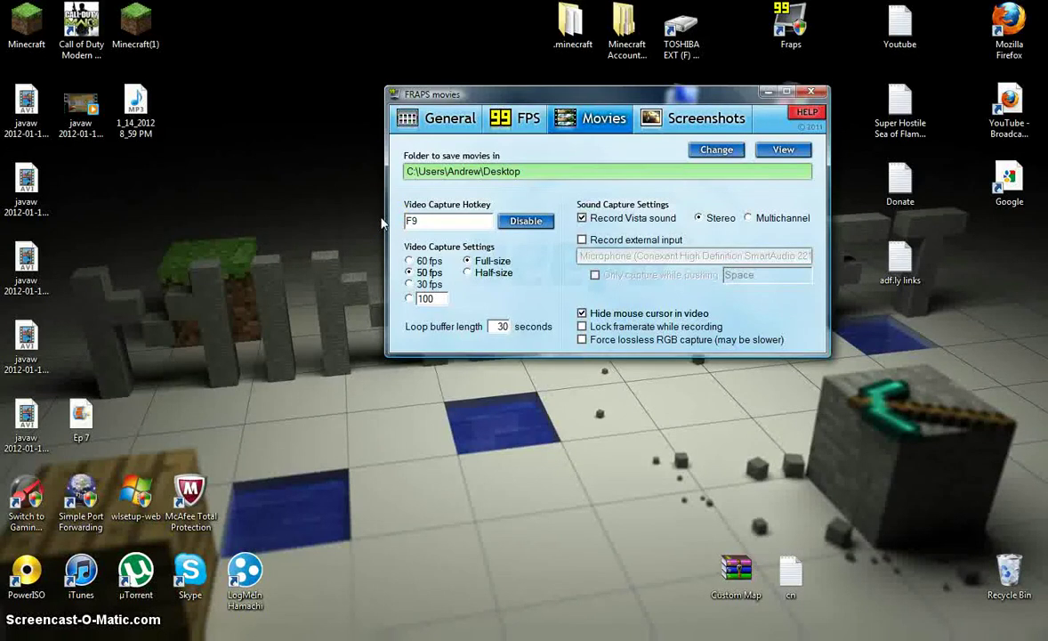
pyautogui.click(500, 127)
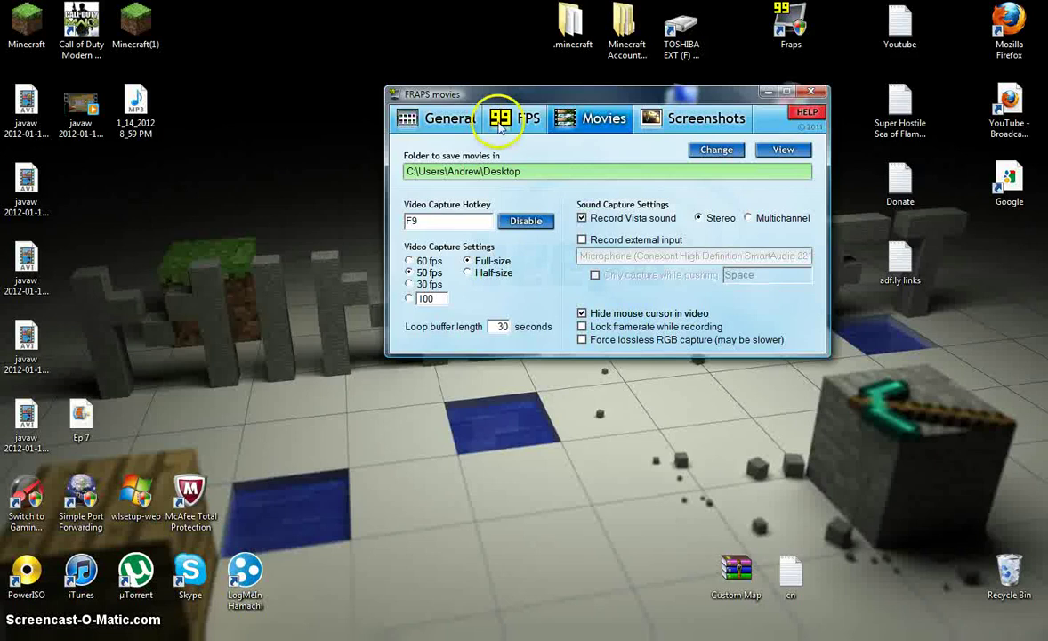
pyautogui.click(25, 107)
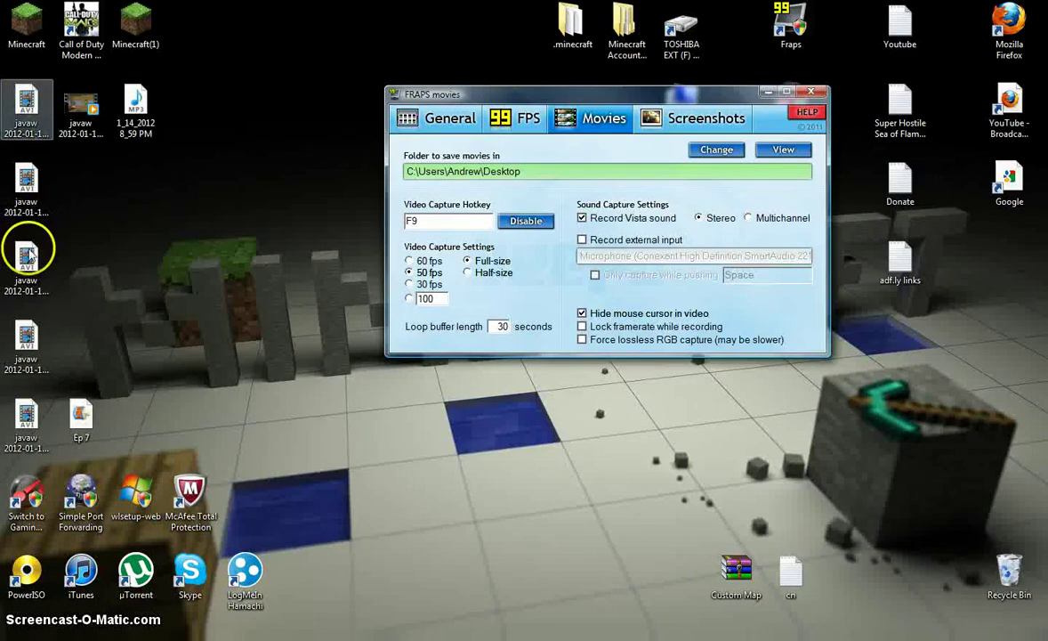
pyautogui.click(27, 414)
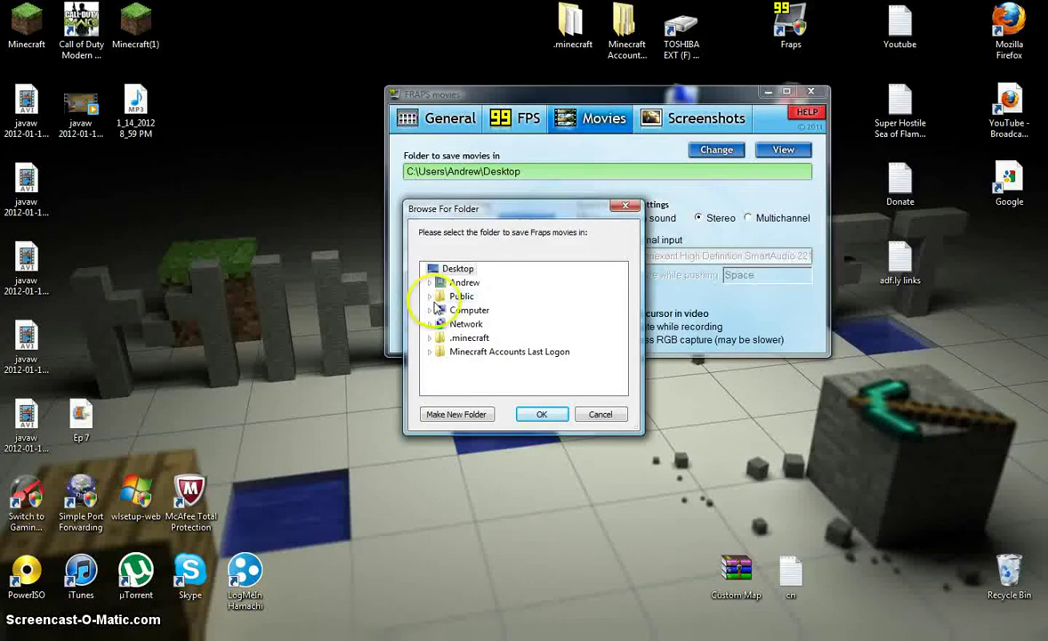
# - Choose Desktop as the movie save folder and open it to view its 43 items
pyautogui.click(431, 283)
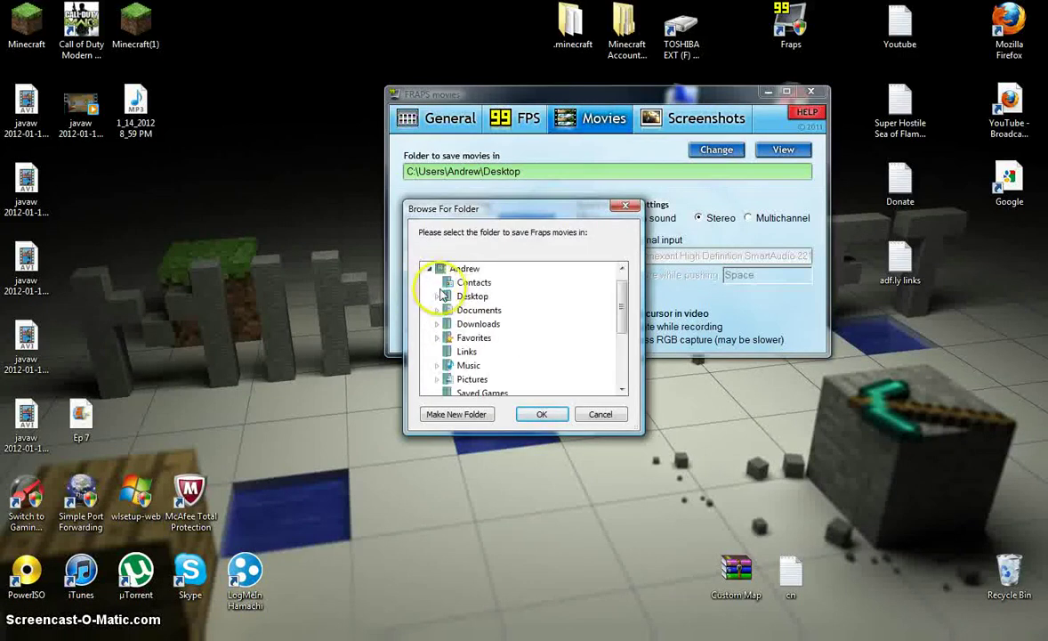
pyautogui.click(436, 296)
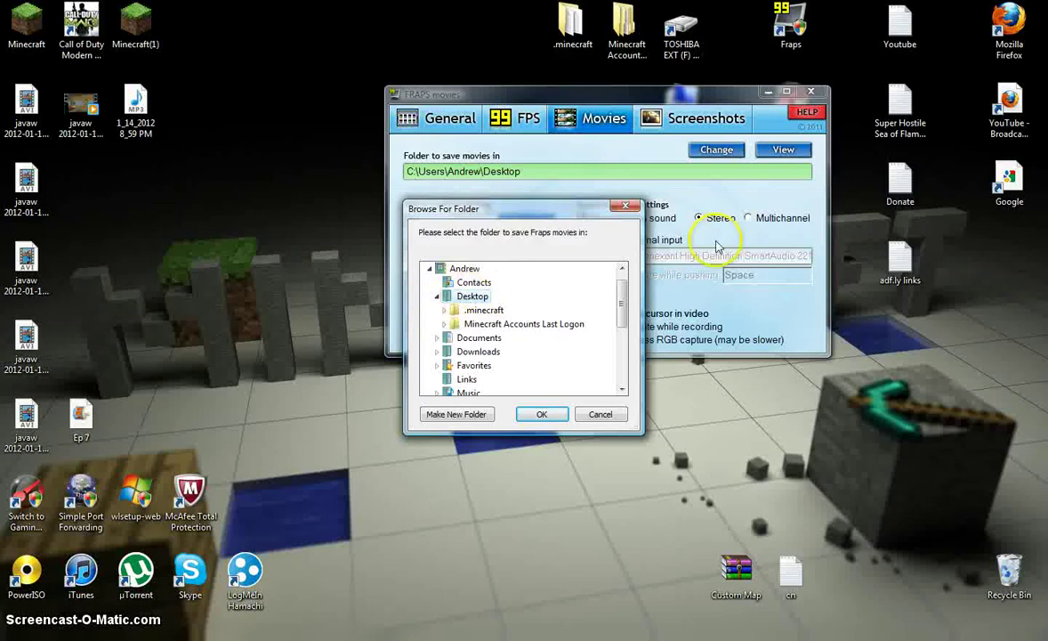
pyautogui.click(541, 414)
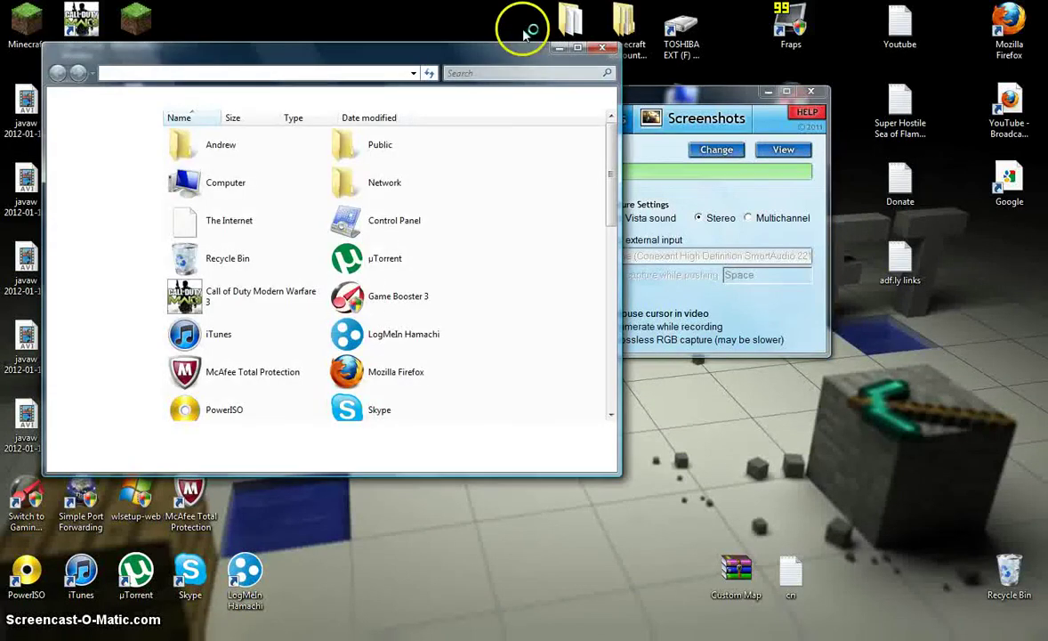
pyautogui.click(604, 96)
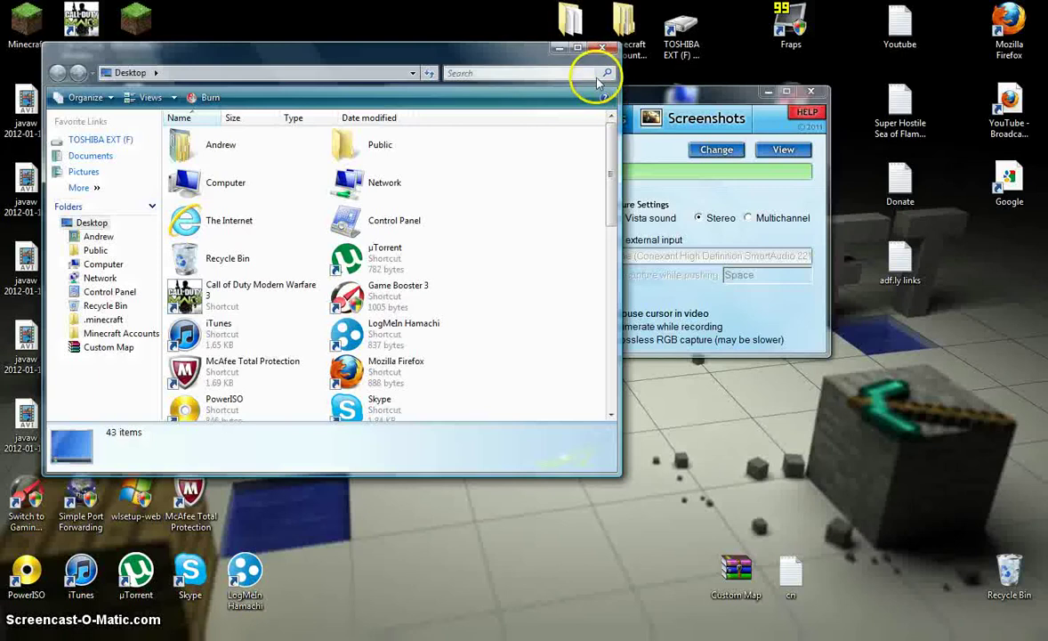
# - Close the Desktop folder window and set screenshots to save as JPG
pyautogui.click(601, 47)
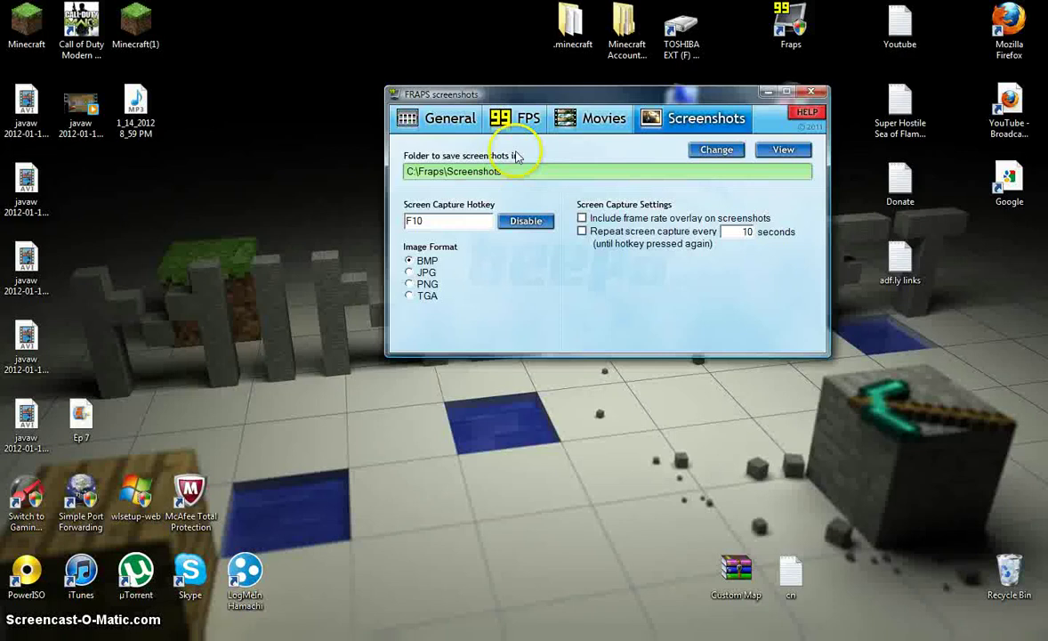
pyautogui.click(409, 272)
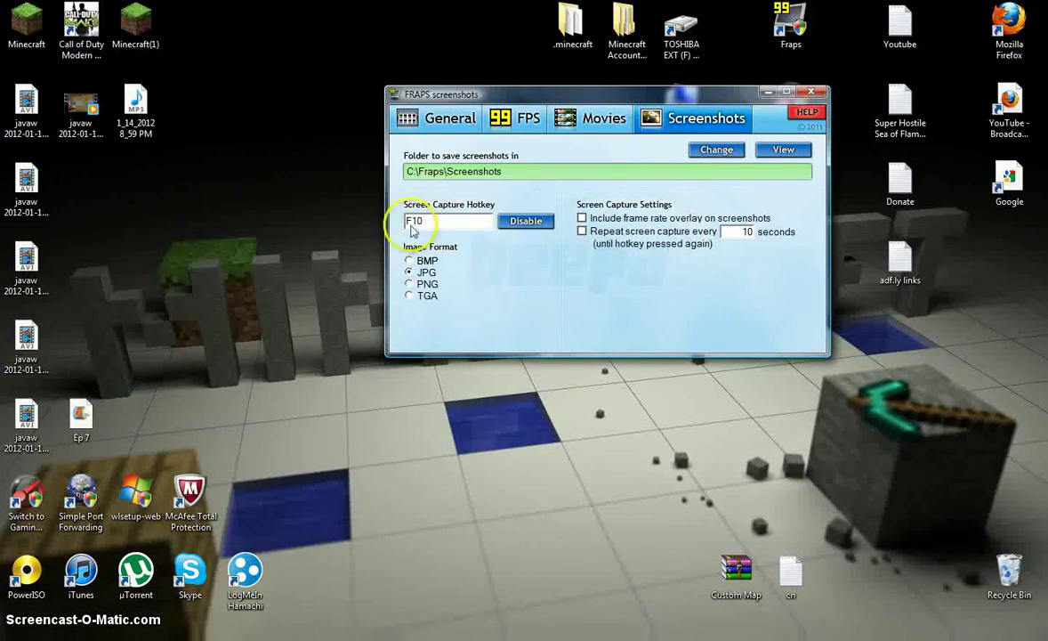
pyautogui.click(502, 118)
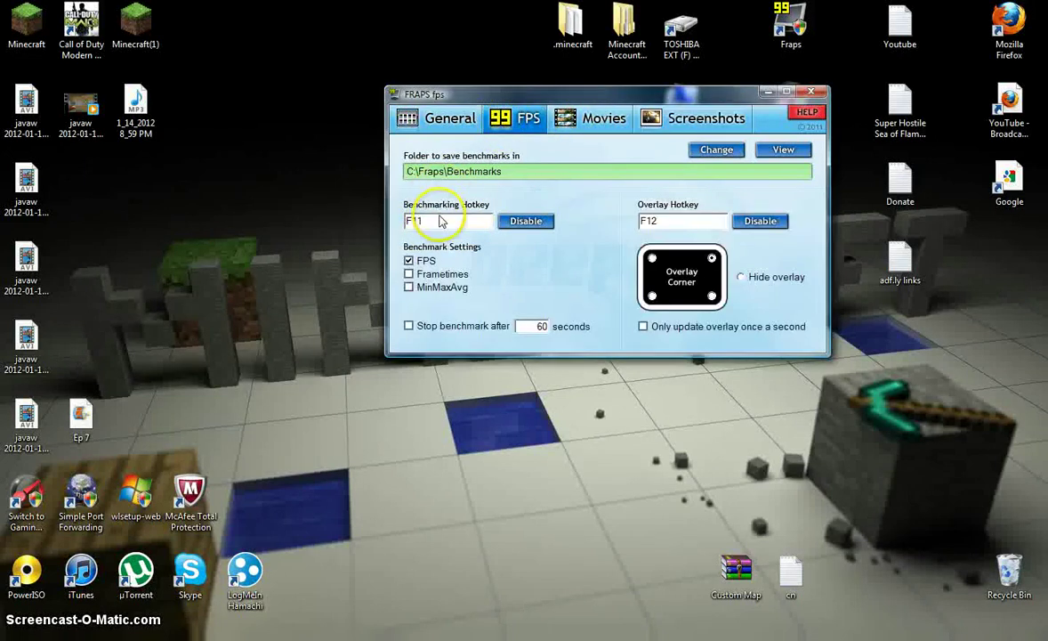
# - Place the frame-rate overlay in the top-right corner after trying top-left and hidden
pyautogui.click(835, 218)
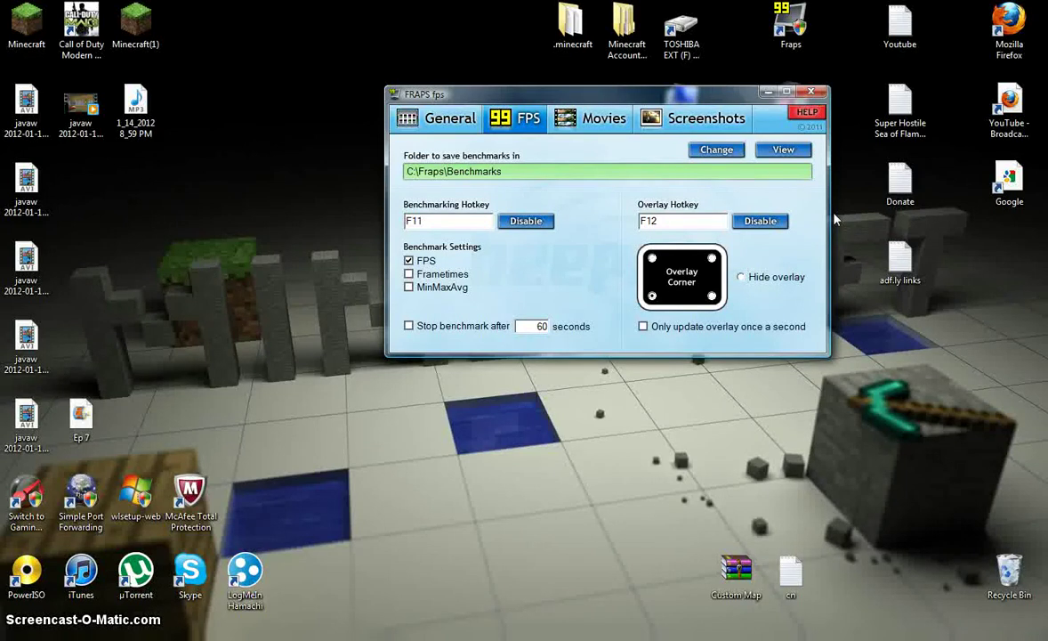
pyautogui.click(652, 258)
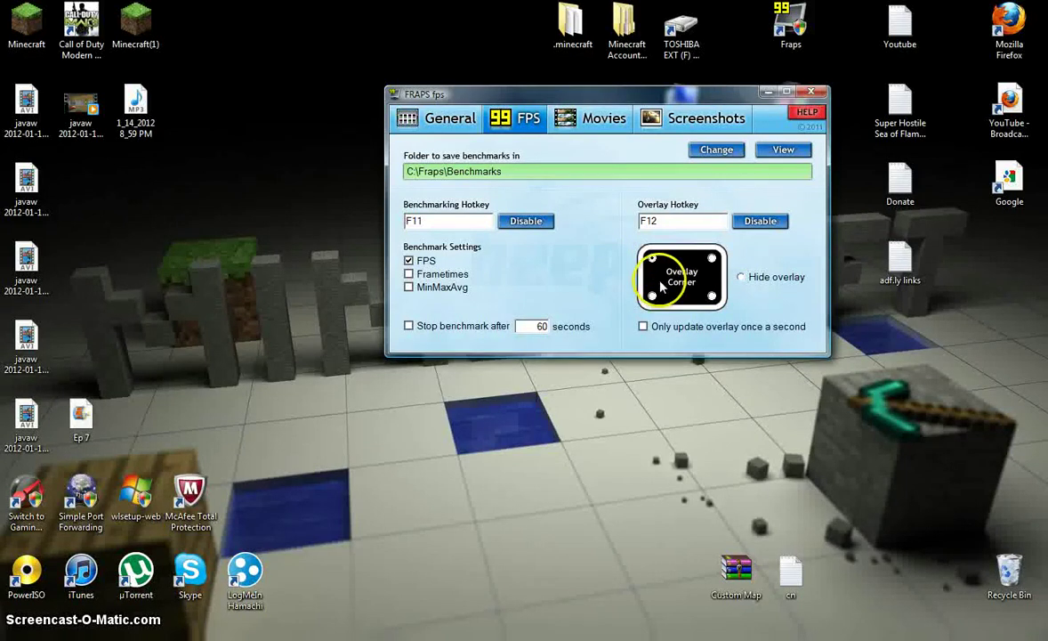
pyautogui.click(712, 259)
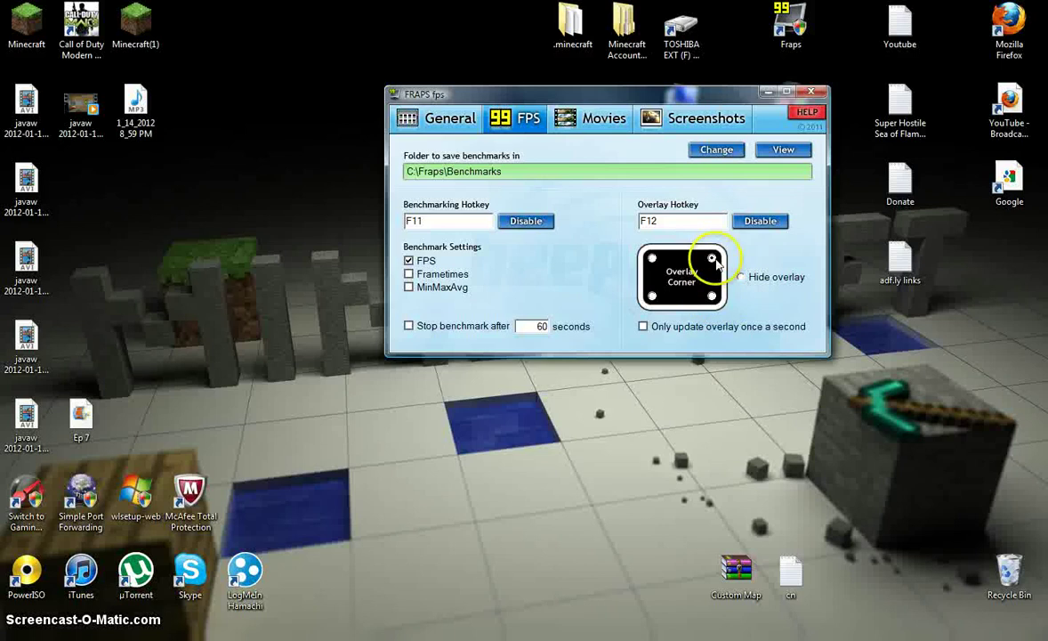
pyautogui.click(1009, 44)
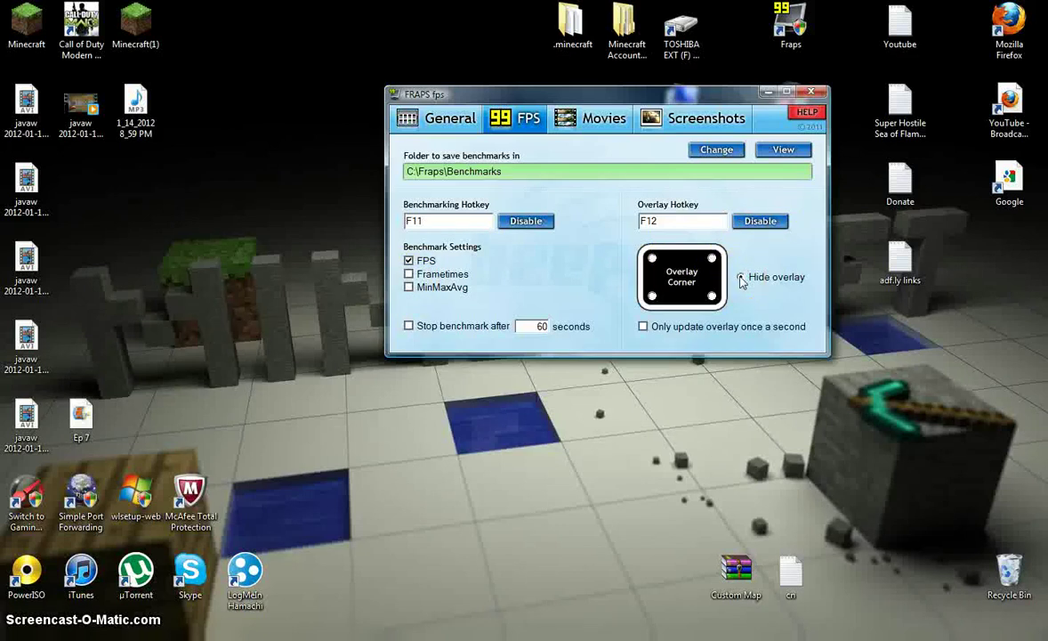
pyautogui.click(712, 258)
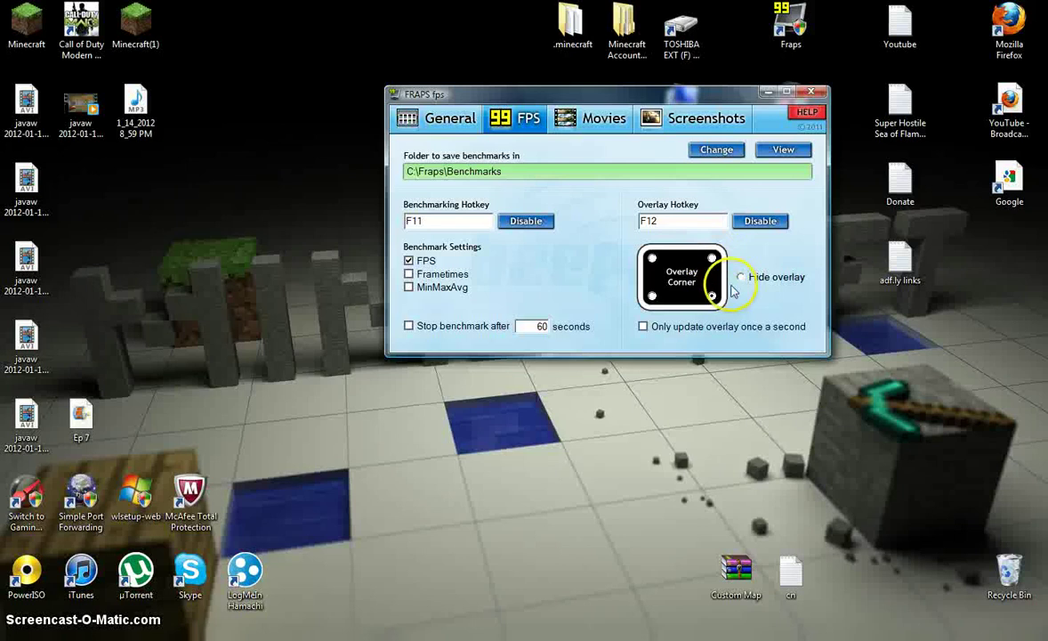
pyautogui.click(740, 279)
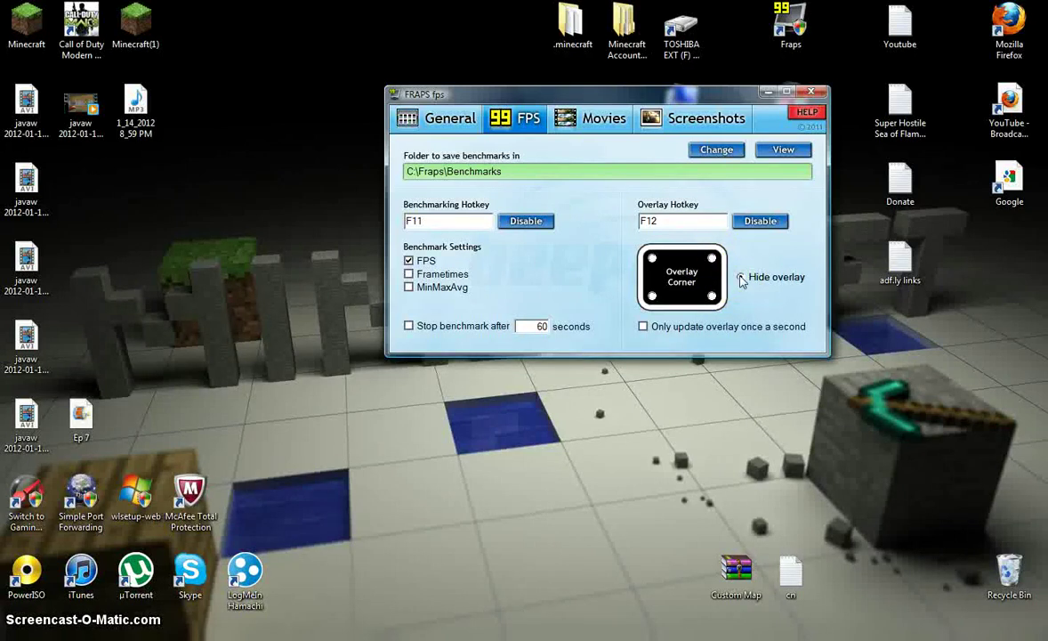
pyautogui.click(712, 258)
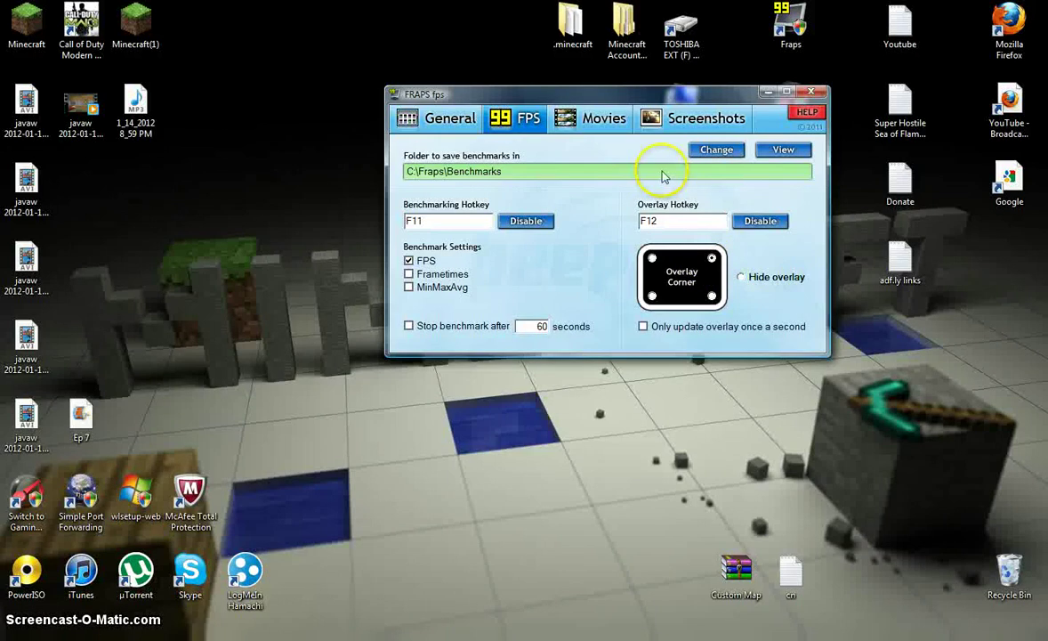
pyautogui.click(604, 125)
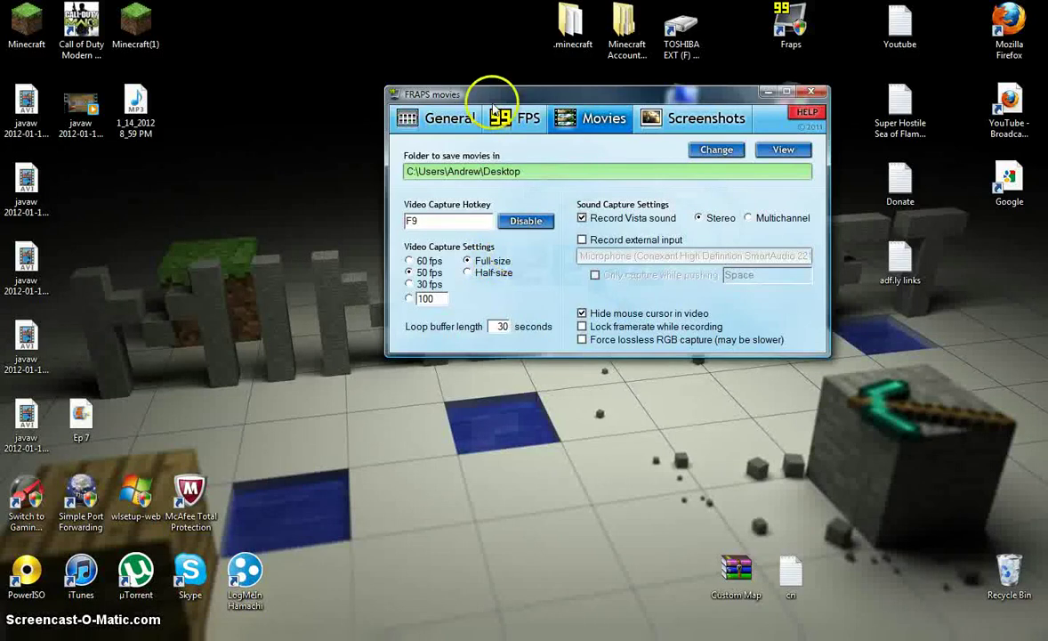
pyautogui.click(418, 117)
pyautogui.click(523, 123)
pyautogui.click(579, 118)
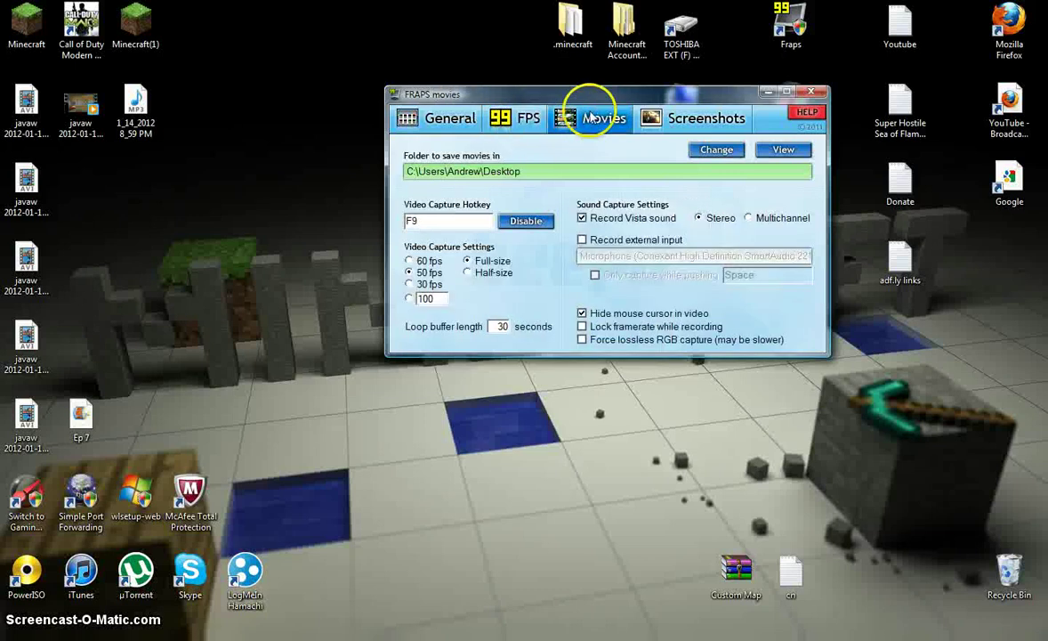
pyautogui.click(681, 118)
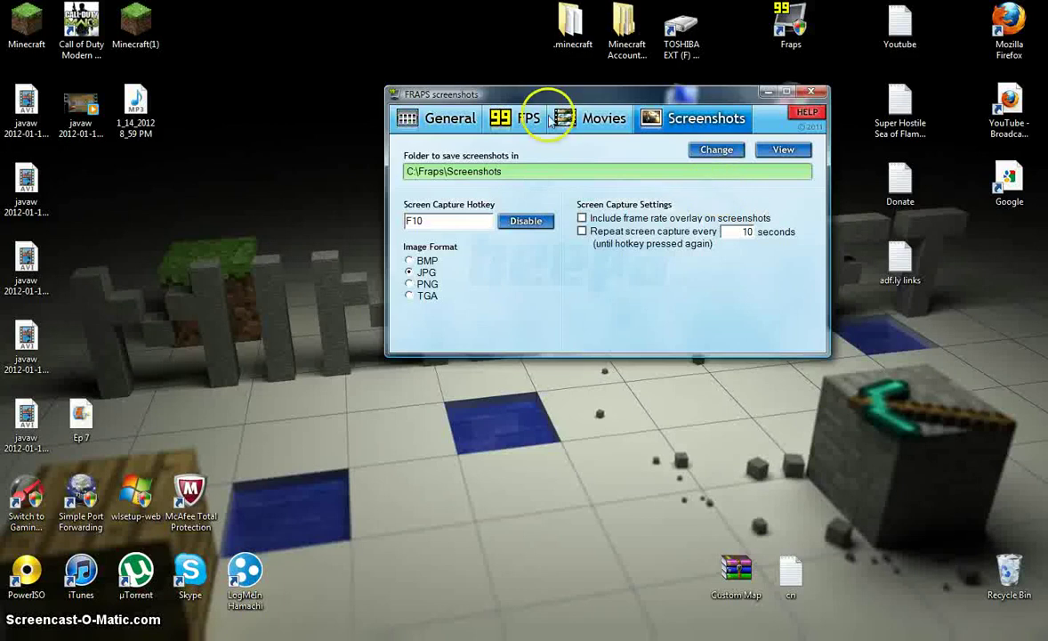
pyautogui.click(532, 122)
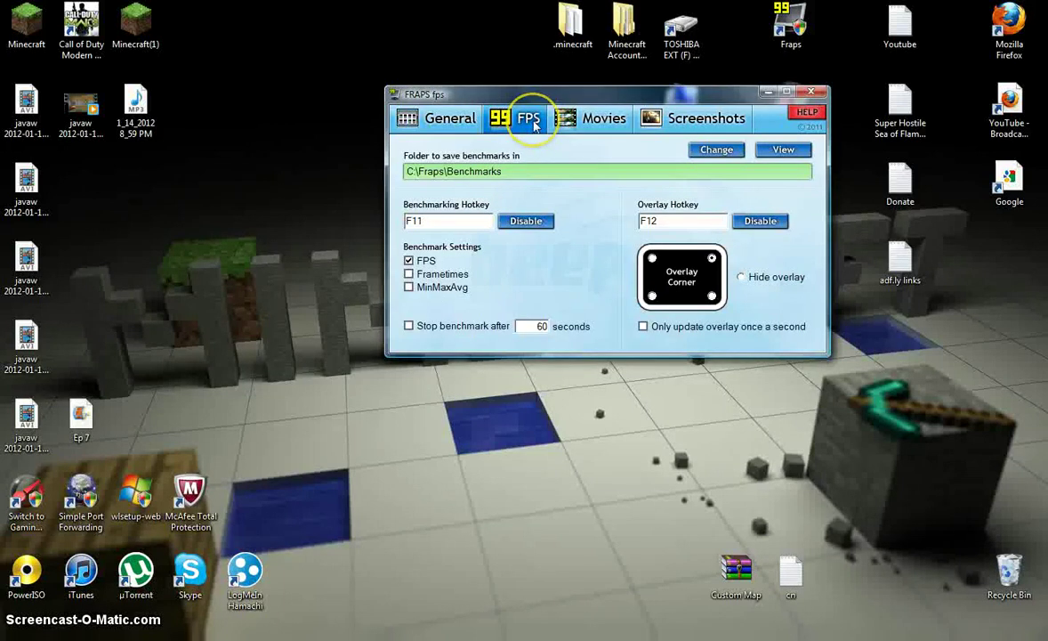
pyautogui.click(598, 117)
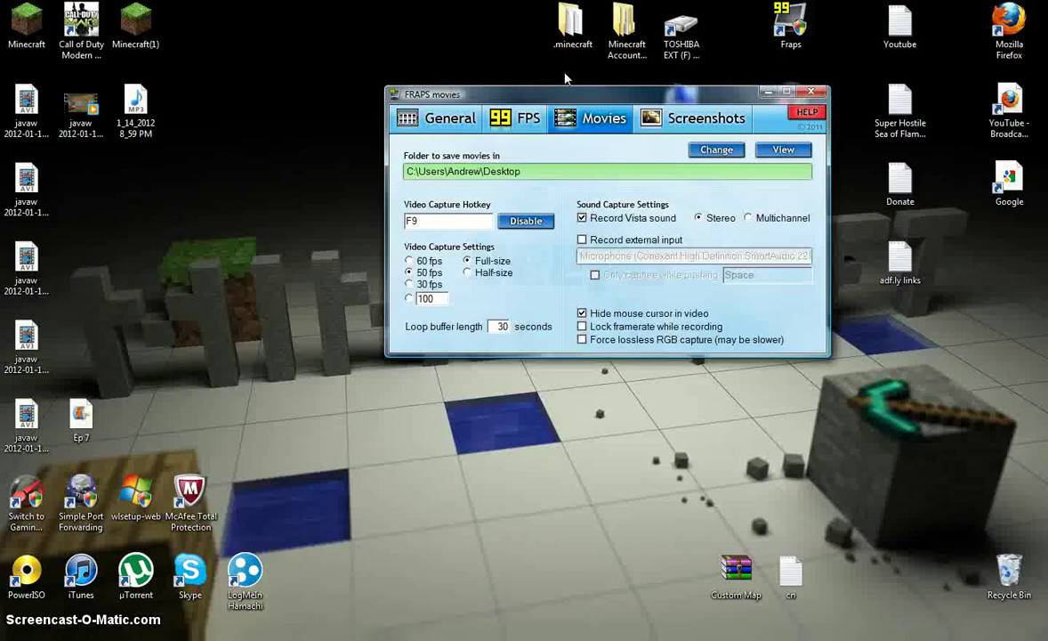
pyautogui.click(490, 222)
pyautogui.click(468, 222)
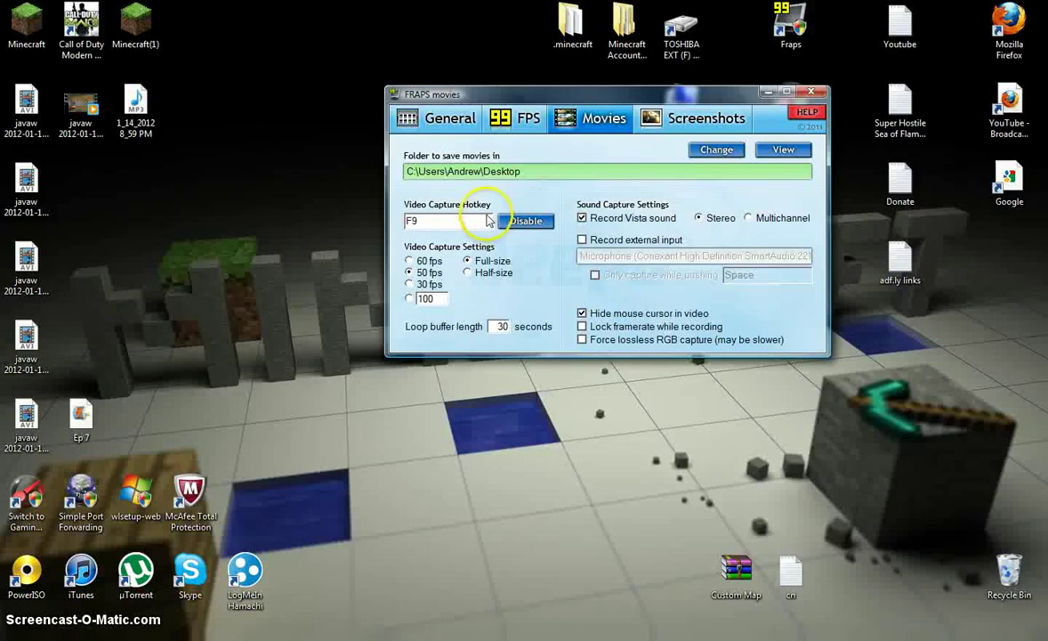